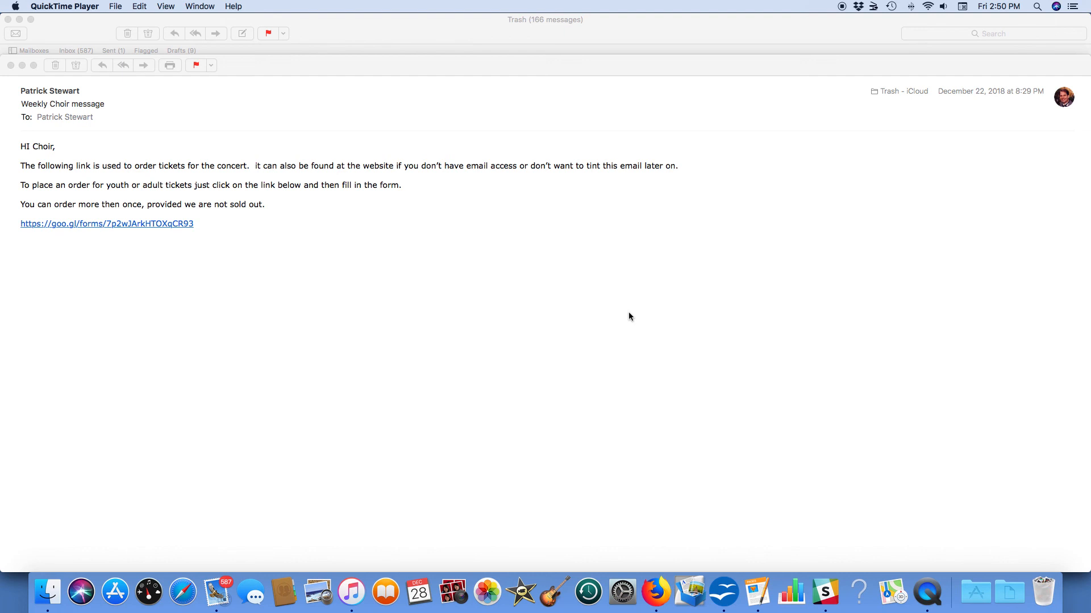
# Step: Open the ticket order form from the choir email and fill in the suggested email address
pyautogui.click(181, 225)
pyautogui.click(182, 225)
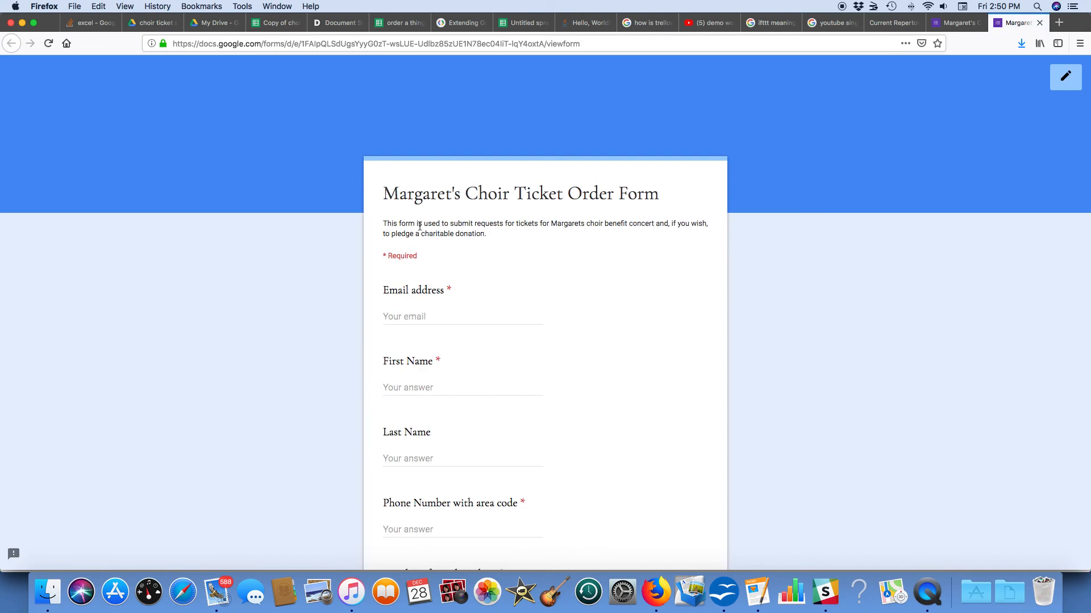
pyautogui.click(391, 314)
pyautogui.write('st')
pyautogui.press('Down')
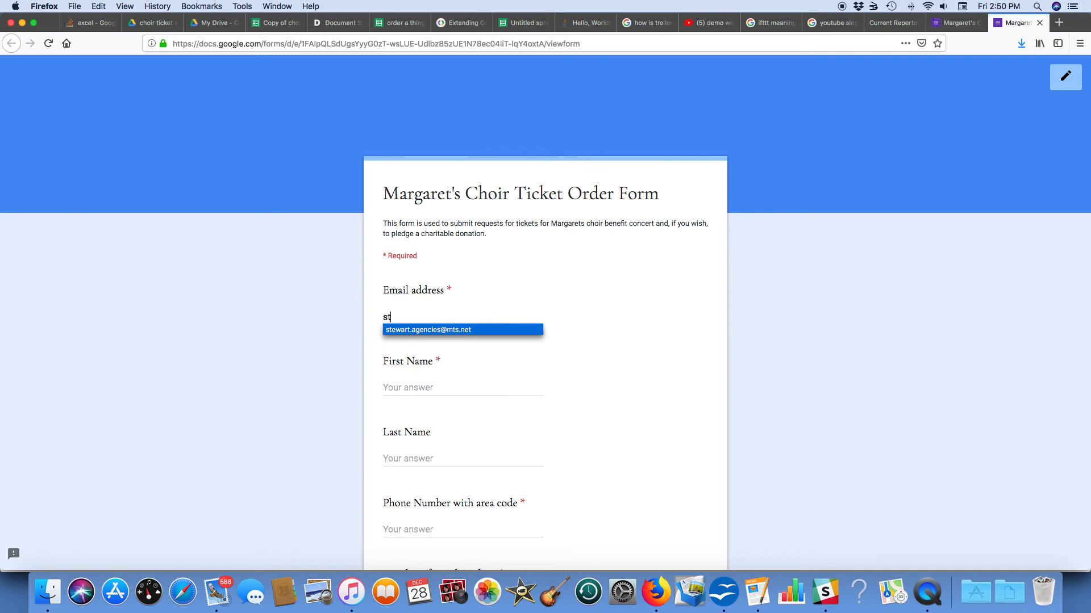
pyautogui.press('Return')
# Step: Enter the buyer's first name, last name and phone number in the form
pyautogui.press('Tab')
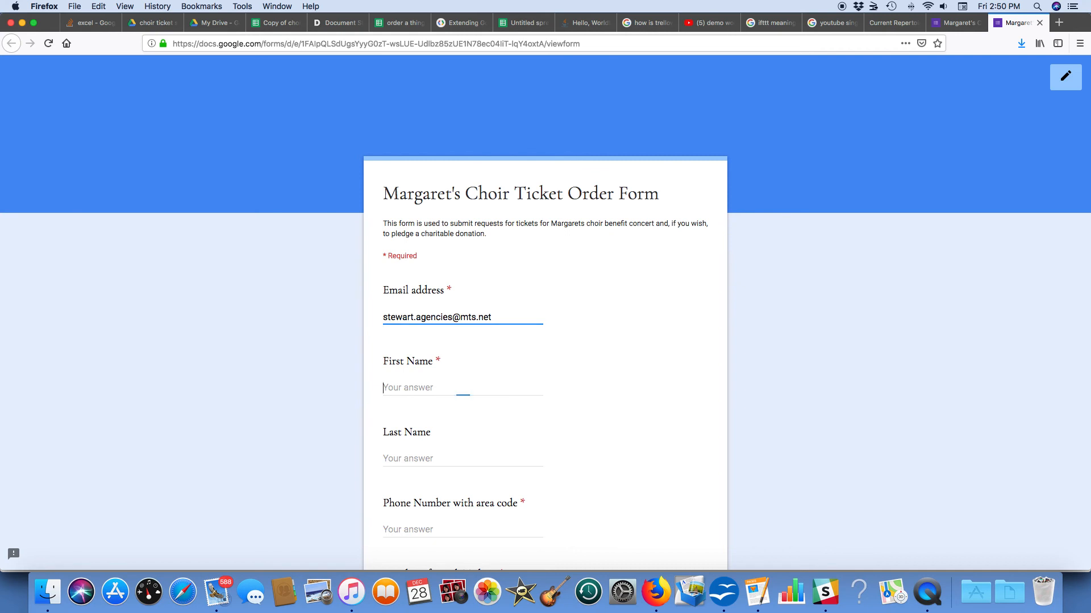
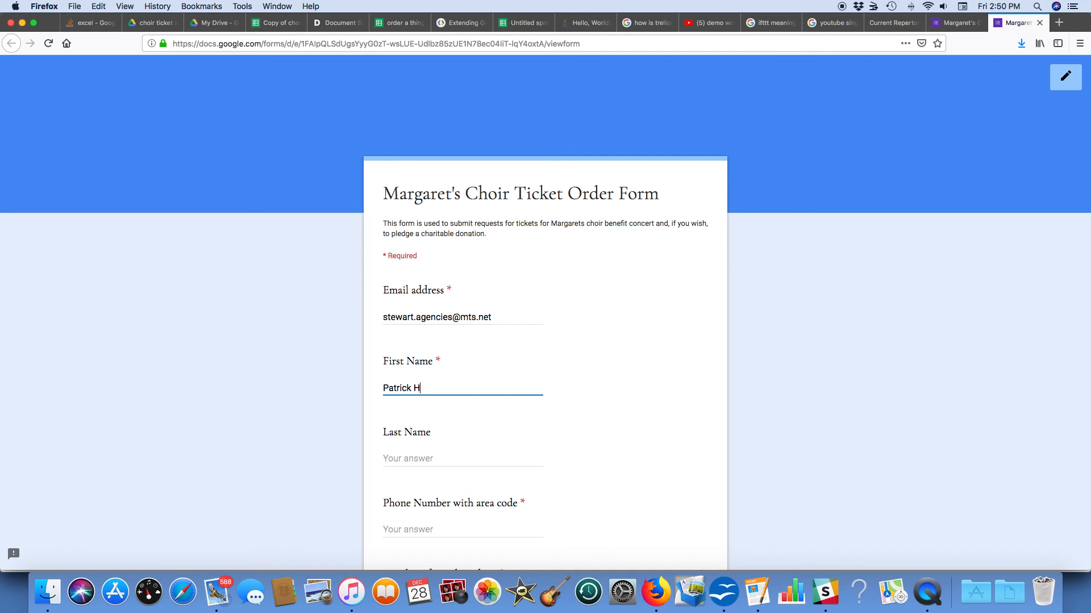
pyautogui.press('Tab')
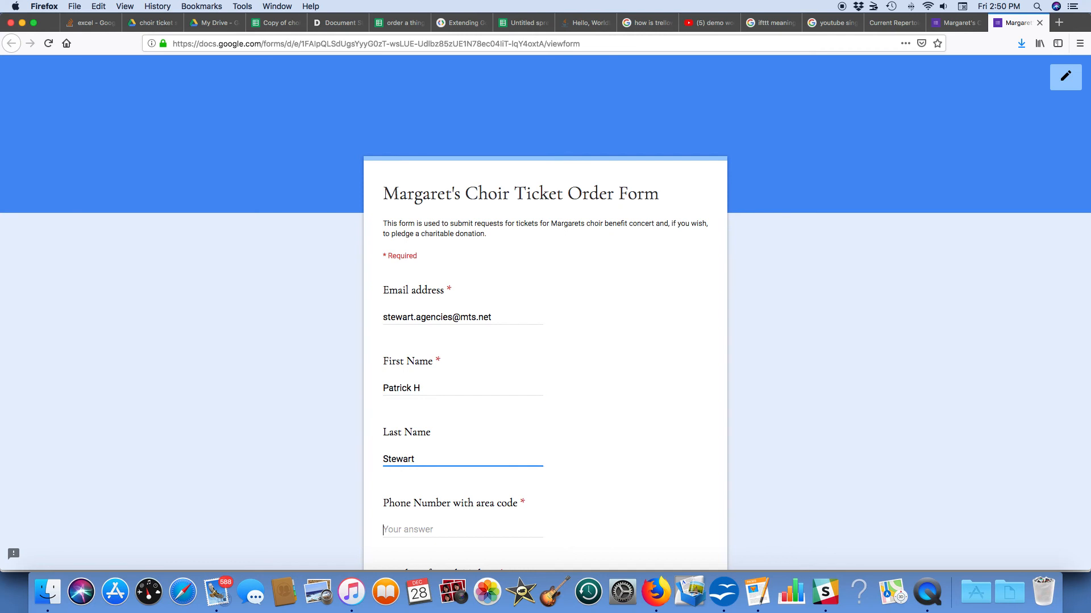
pyautogui.press('Tab')
pyautogui.press('Tab')
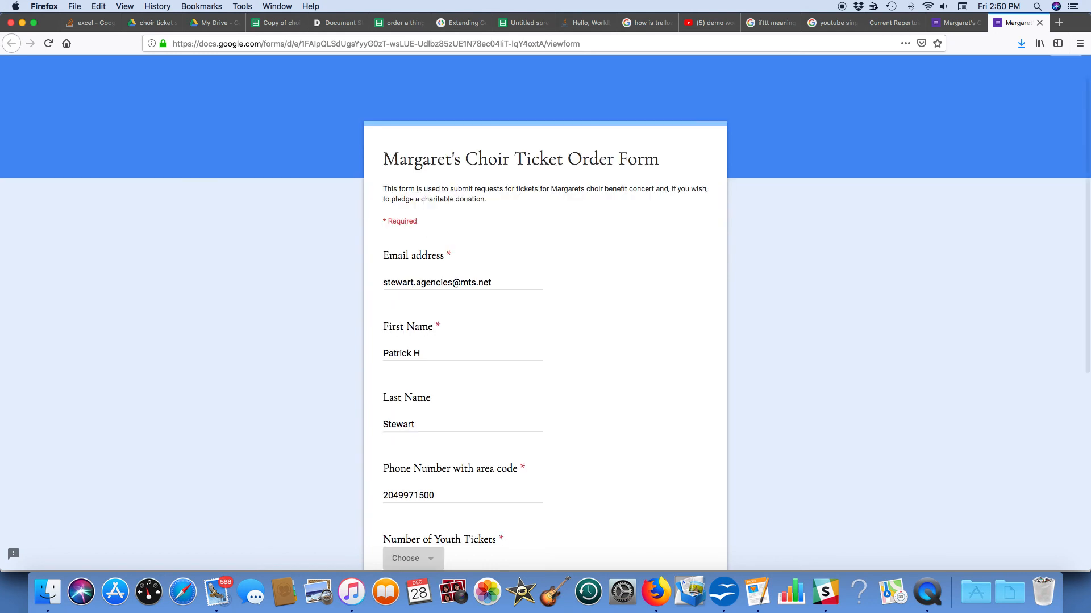
# Step: Order 0 youth and 4 adult tickets, answer No to the donation, and go to the next page
pyautogui.scroll(-5, 429, 264)
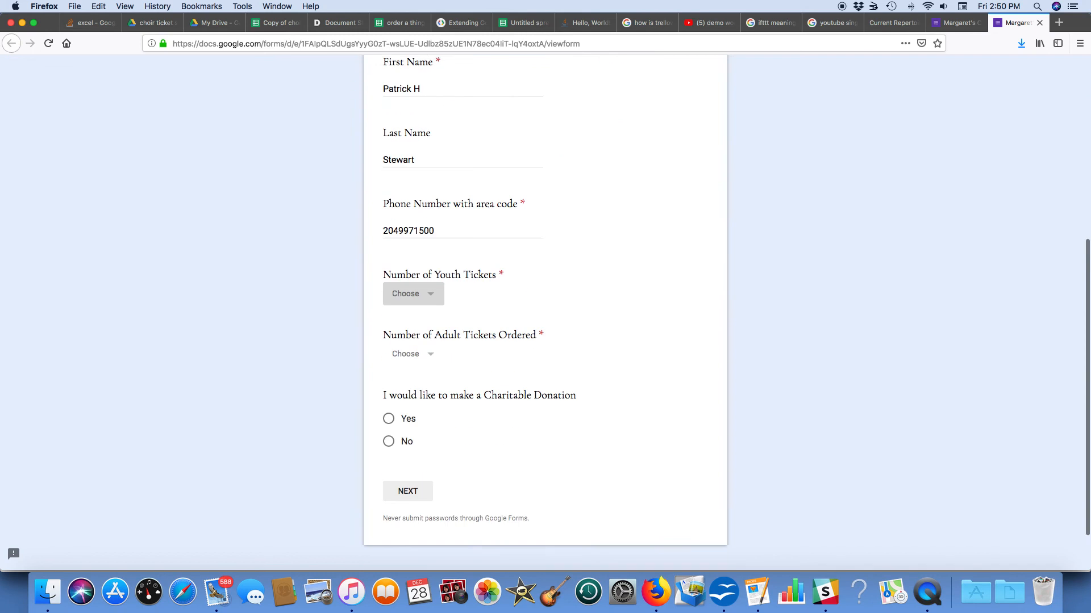
pyautogui.click(429, 264)
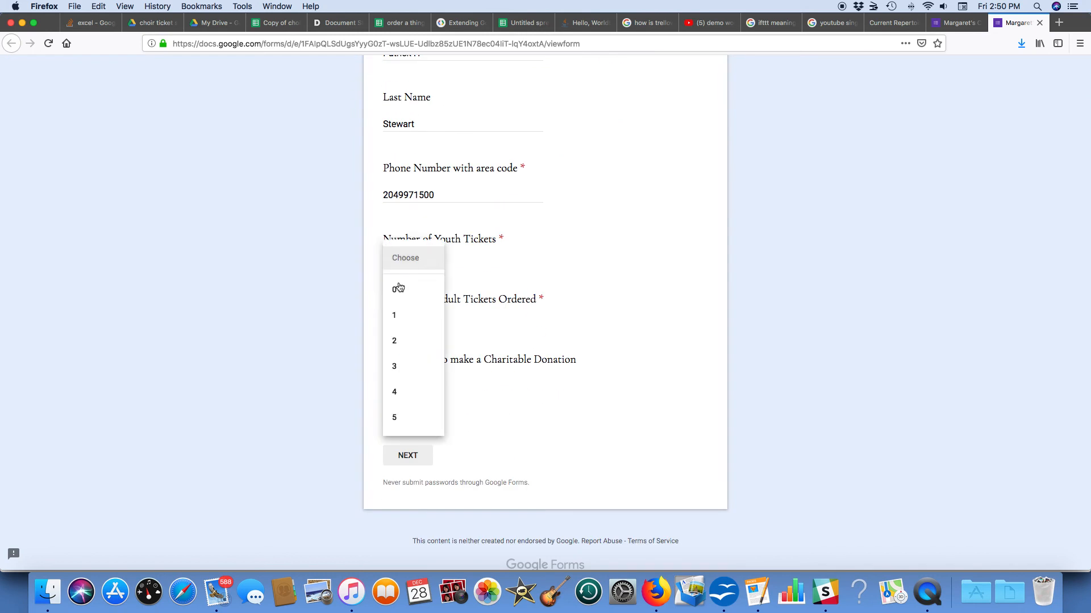
pyautogui.click(399, 289)
pyautogui.click(420, 319)
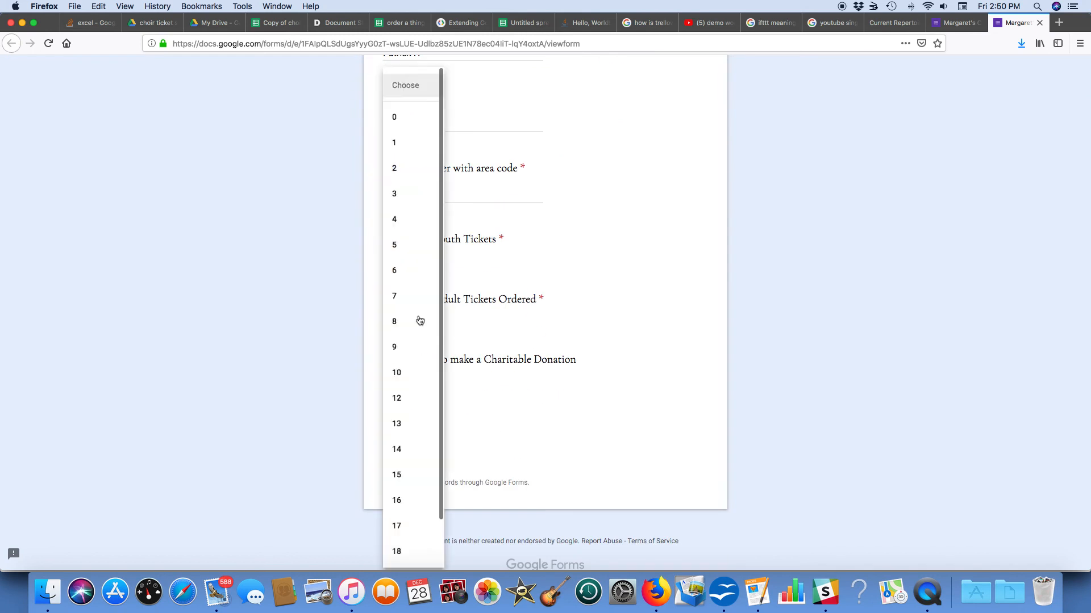
pyautogui.click(403, 221)
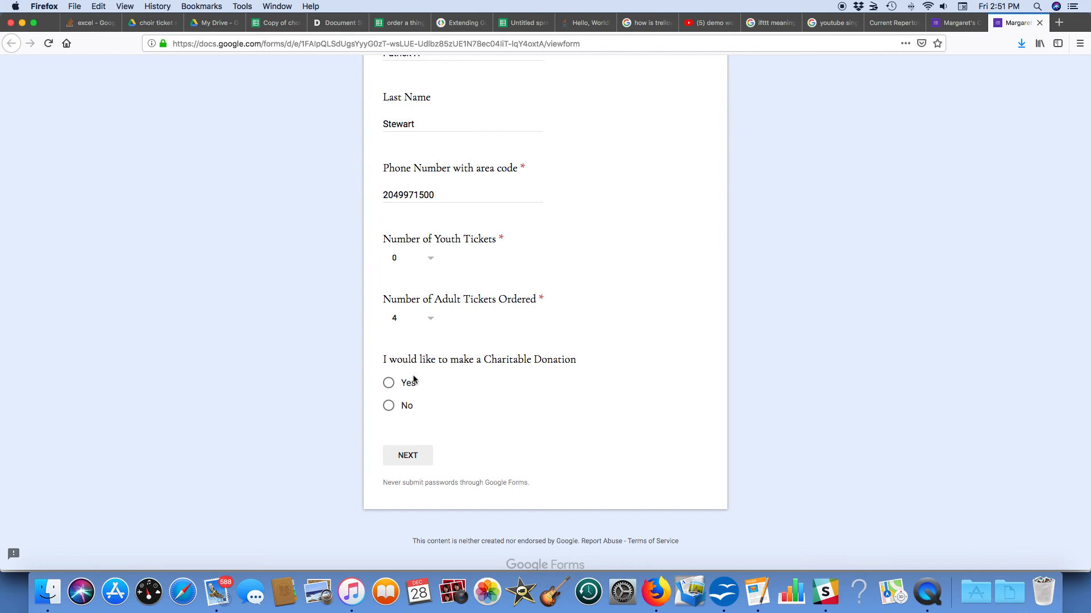
pyautogui.click(392, 408)
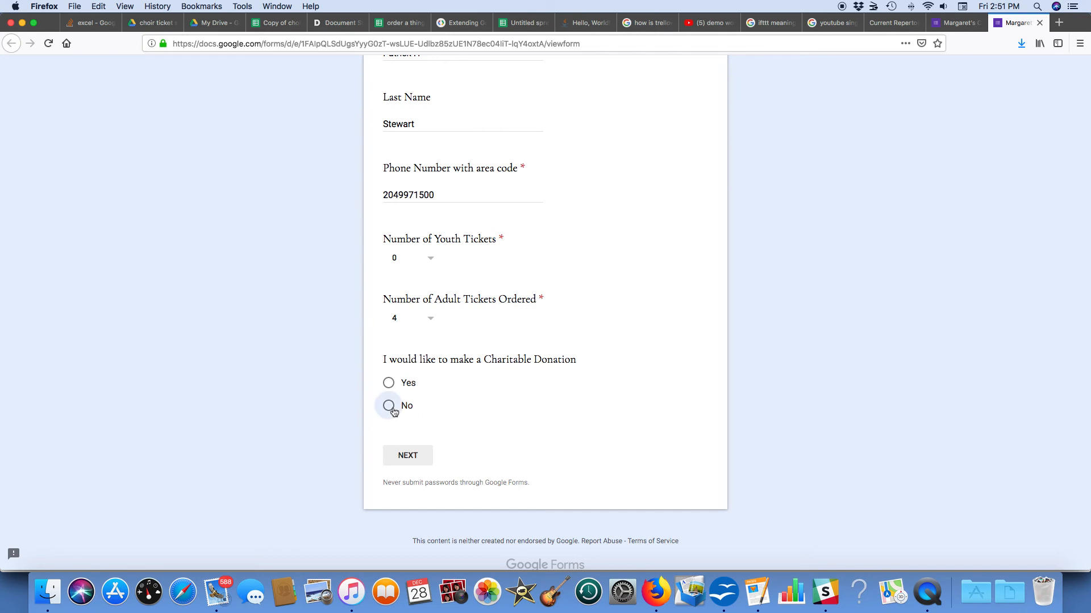
pyautogui.click(415, 461)
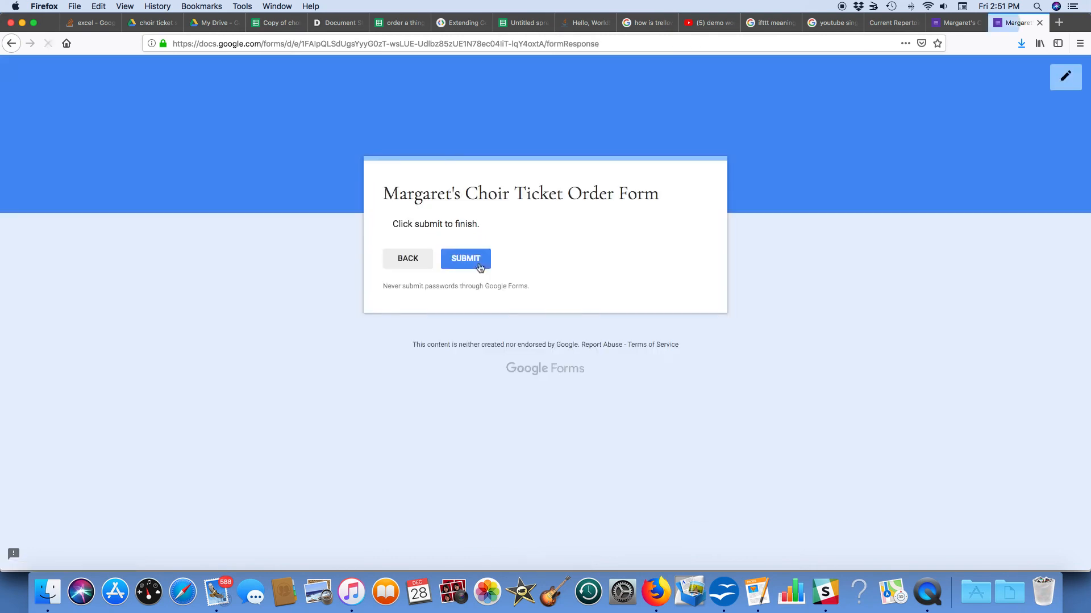
# Step: Submit the ticket order and switch to the responses spreadsheet
pyautogui.click(478, 263)
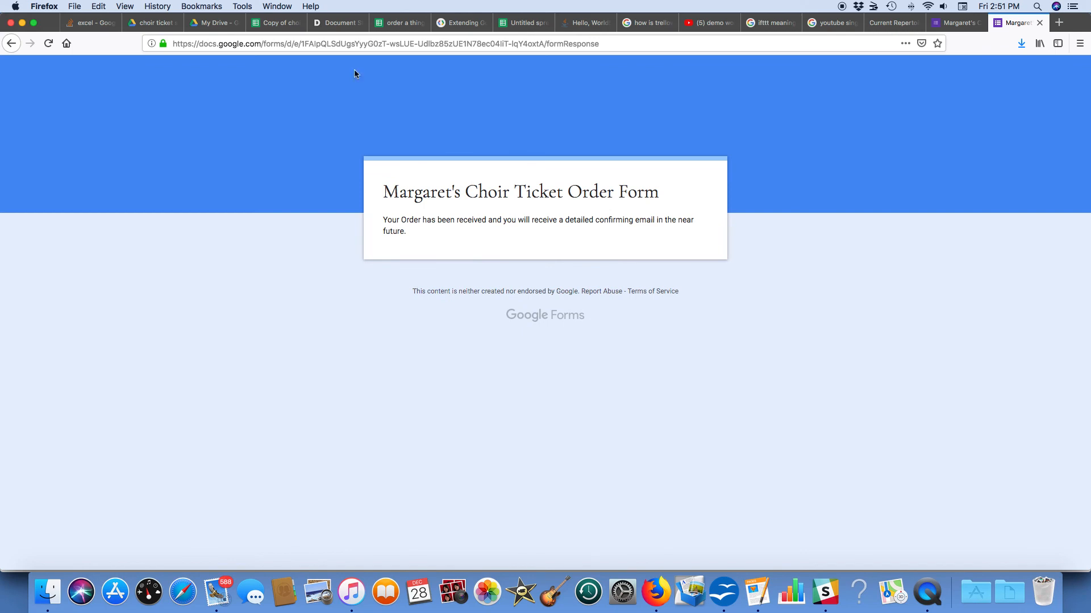
pyautogui.click(274, 22)
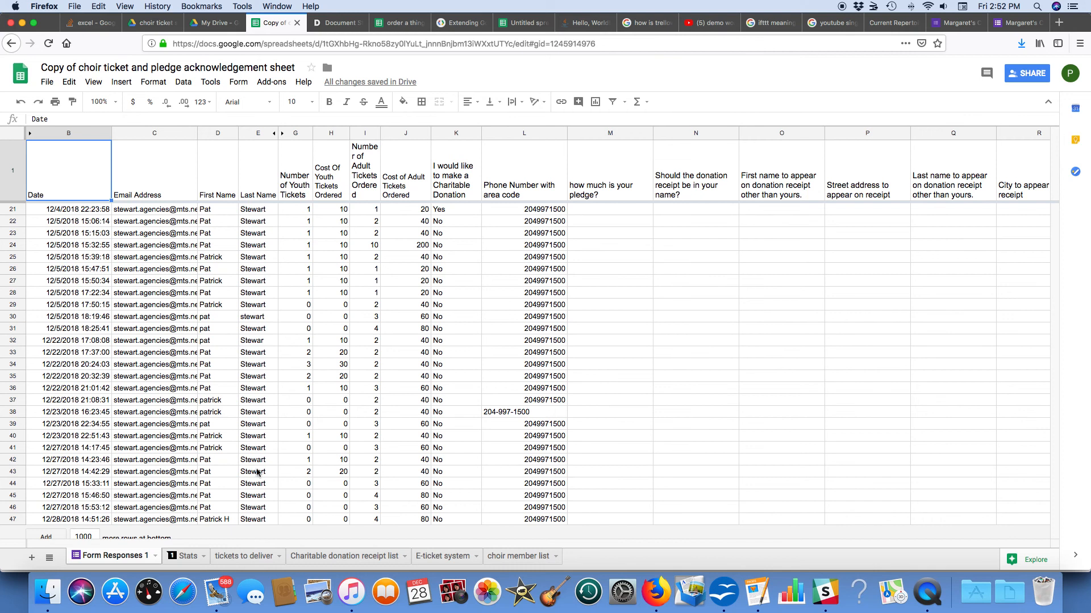
# Step: On the tickets to deliver sheet, tick cheque received in N42 for the 60-dollar order
pyautogui.click(244, 559)
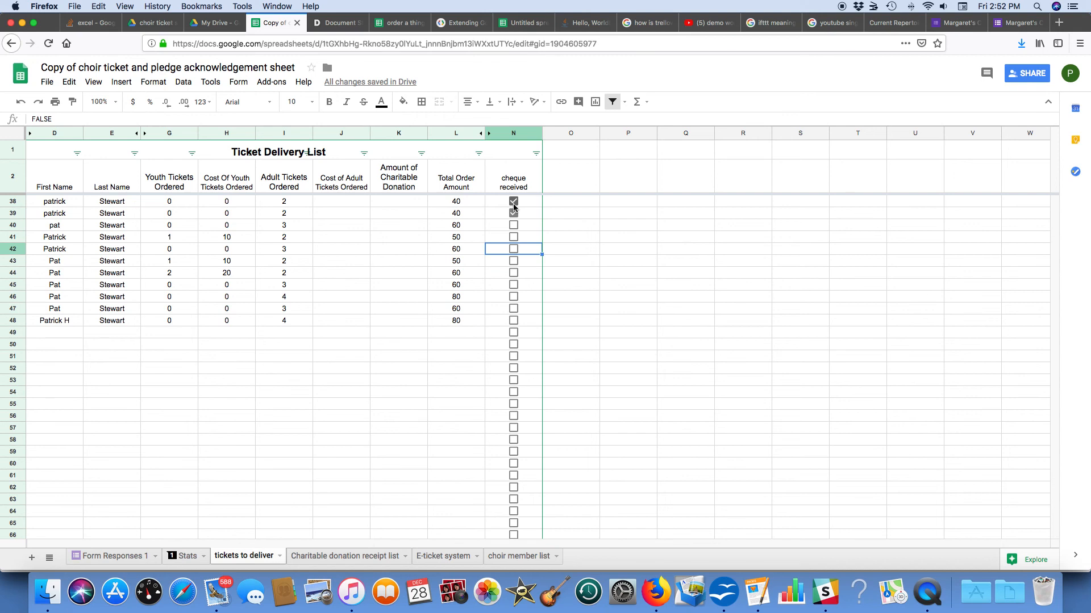
pyautogui.click(514, 250)
# Step: Apply the 'undelivered tickets' filter view and select the remaining order rows
pyautogui.click(625, 103)
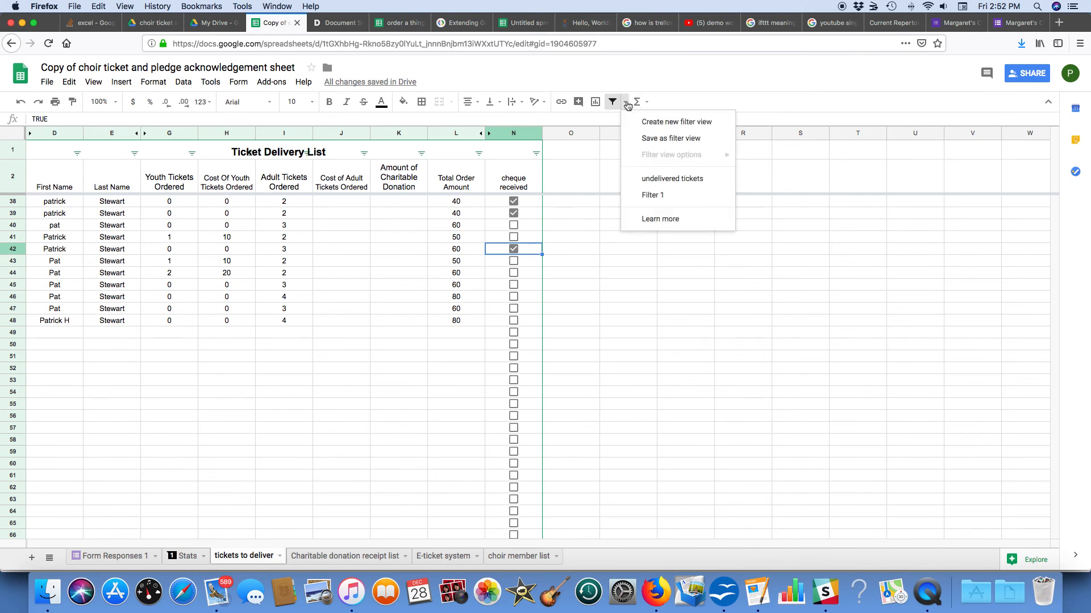
pyautogui.click(659, 180)
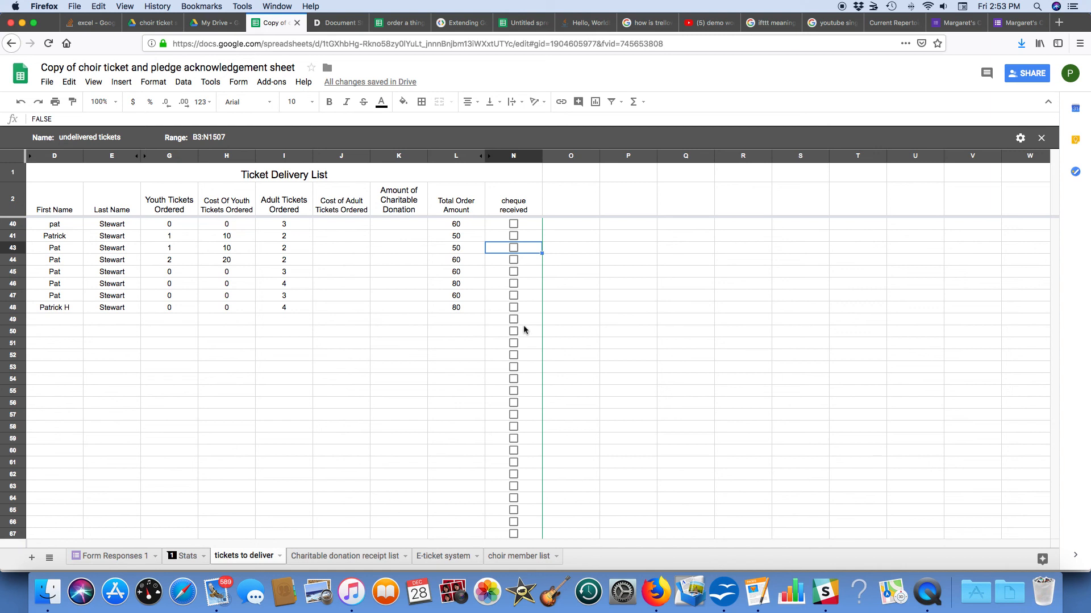
pyautogui.moveTo(524, 330); pyautogui.dragTo(43, 174)
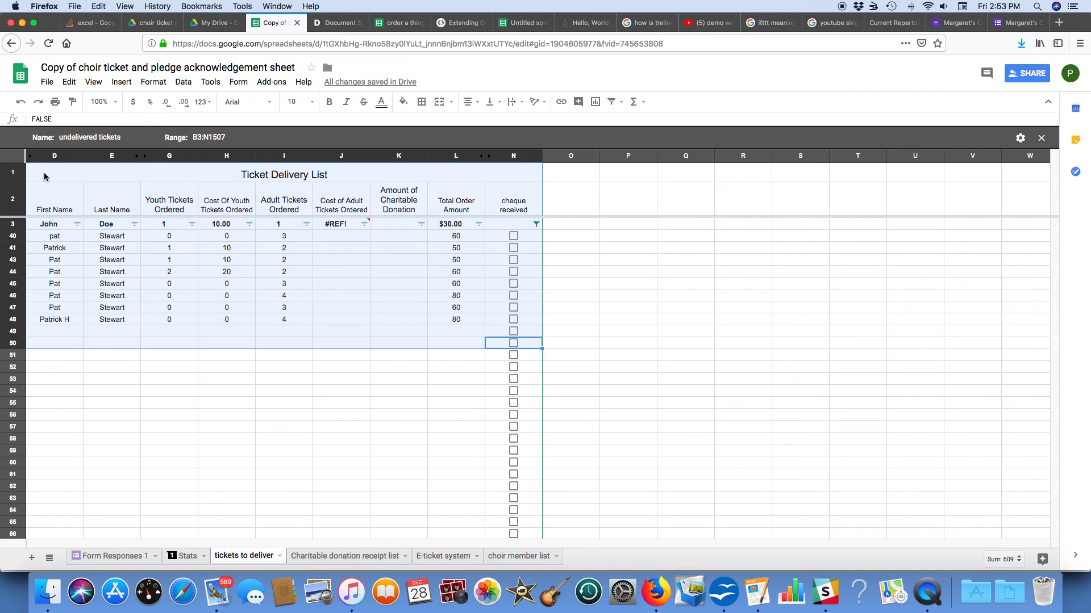
pyautogui.click(49, 80)
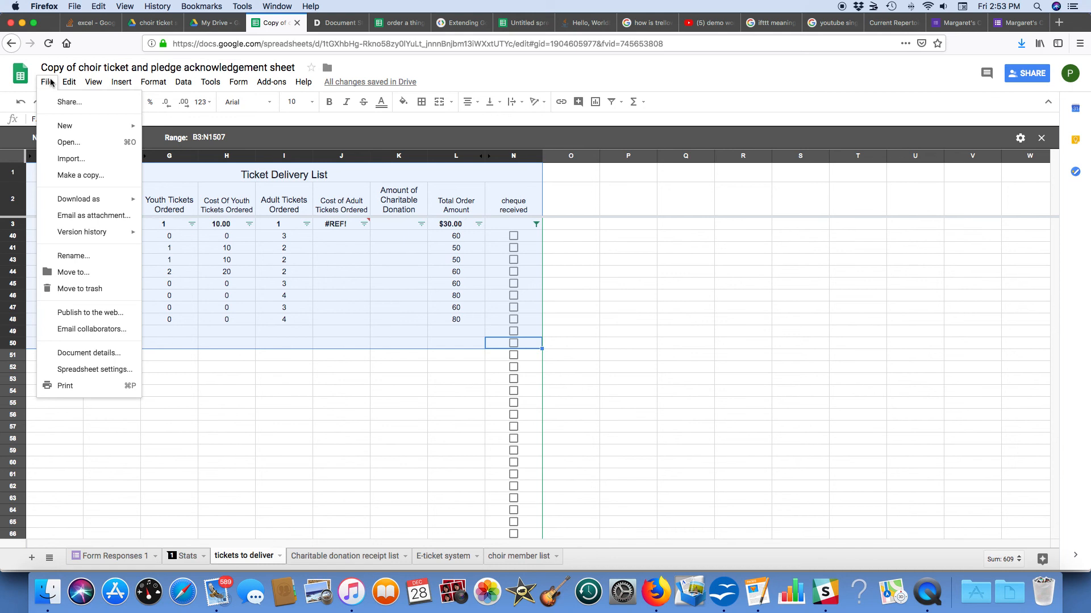
pyautogui.click(56, 68)
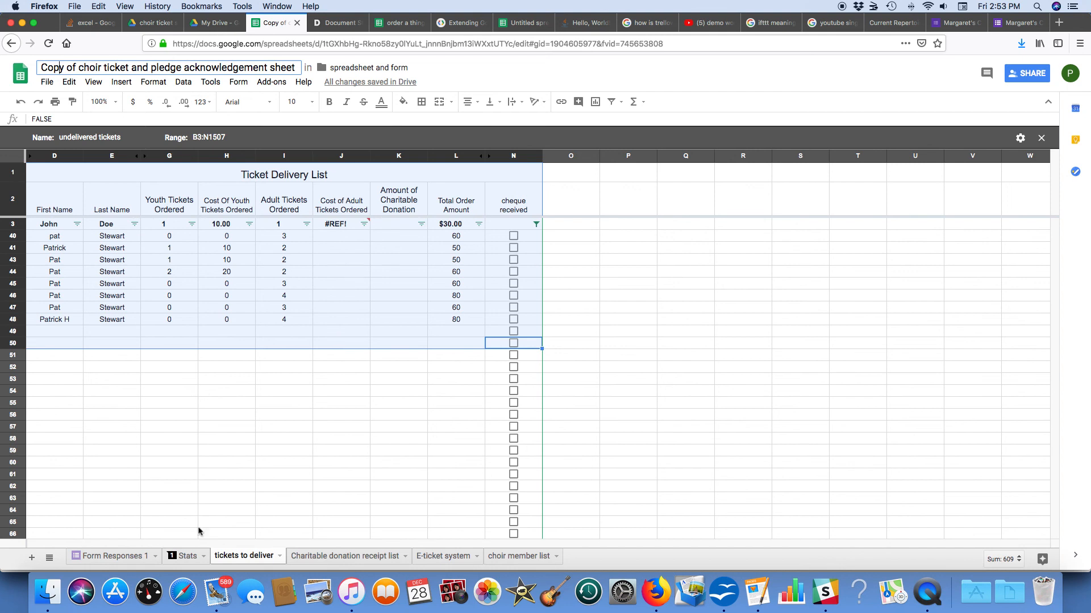
# Step: Go to the Stats sheet and select the youth door count of 40 in C10
pyautogui.click(190, 558)
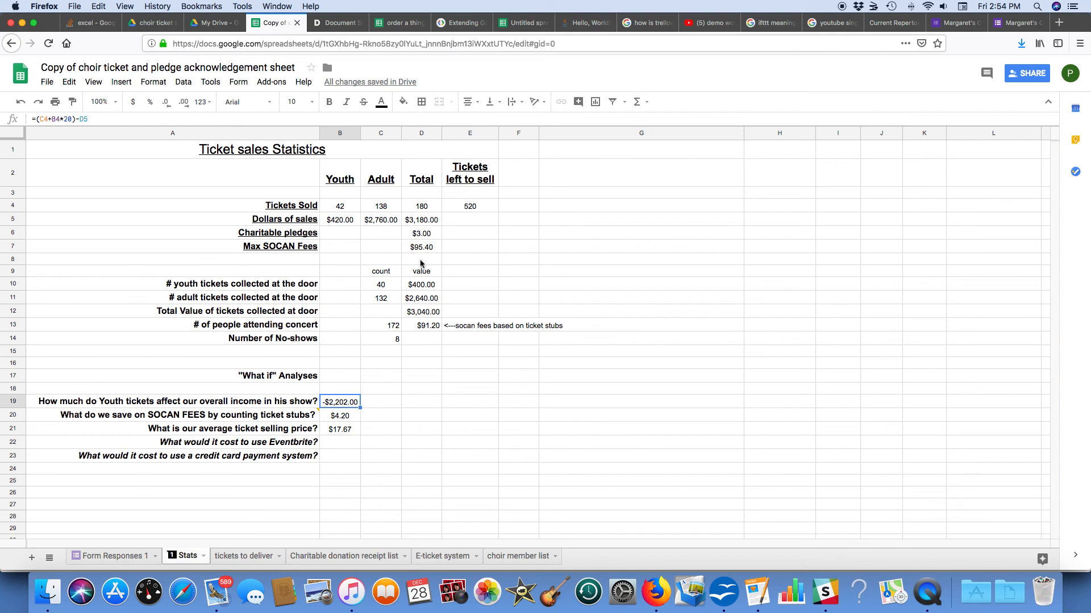
pyautogui.click(374, 290)
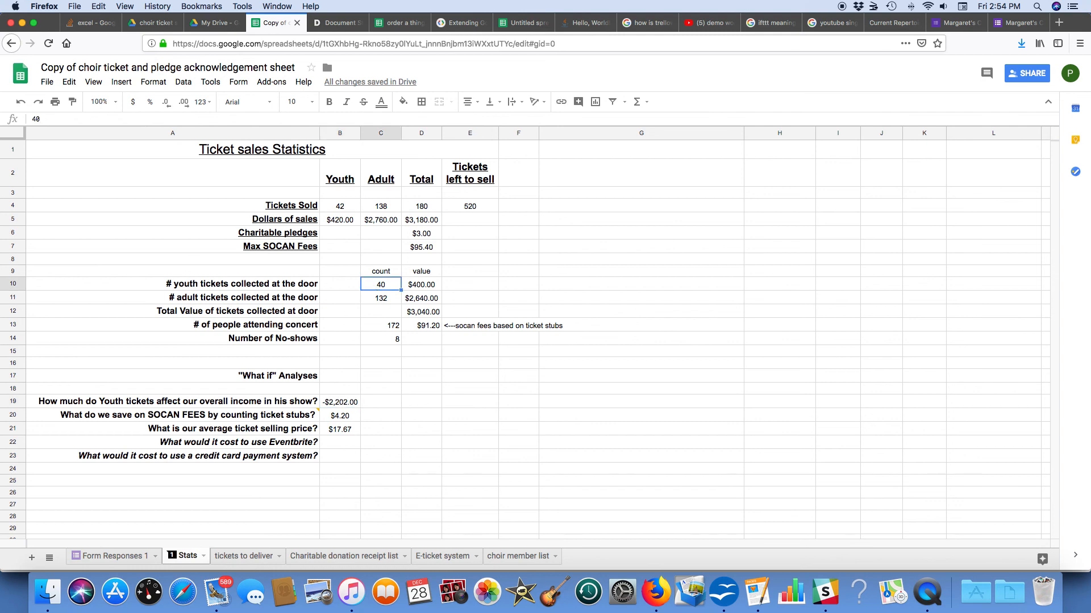
# Step: Clear the door counts, then enter 40 youth in C10 and 136 adult in C11
pyautogui.press('Delete')
pyautogui.click(377, 299)
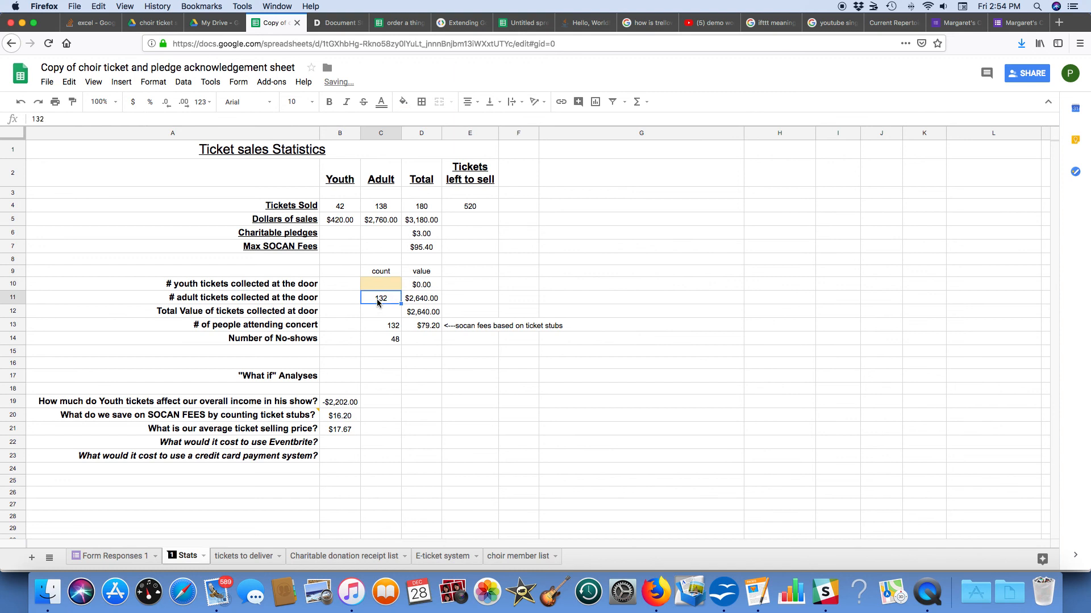
pyautogui.press('Delete')
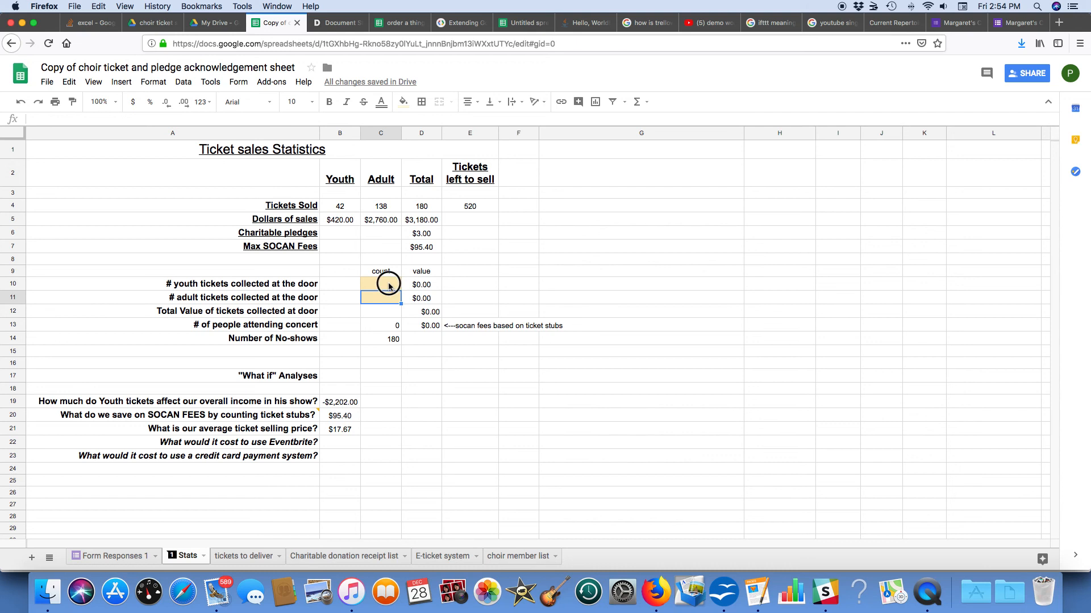
pyautogui.click(389, 286)
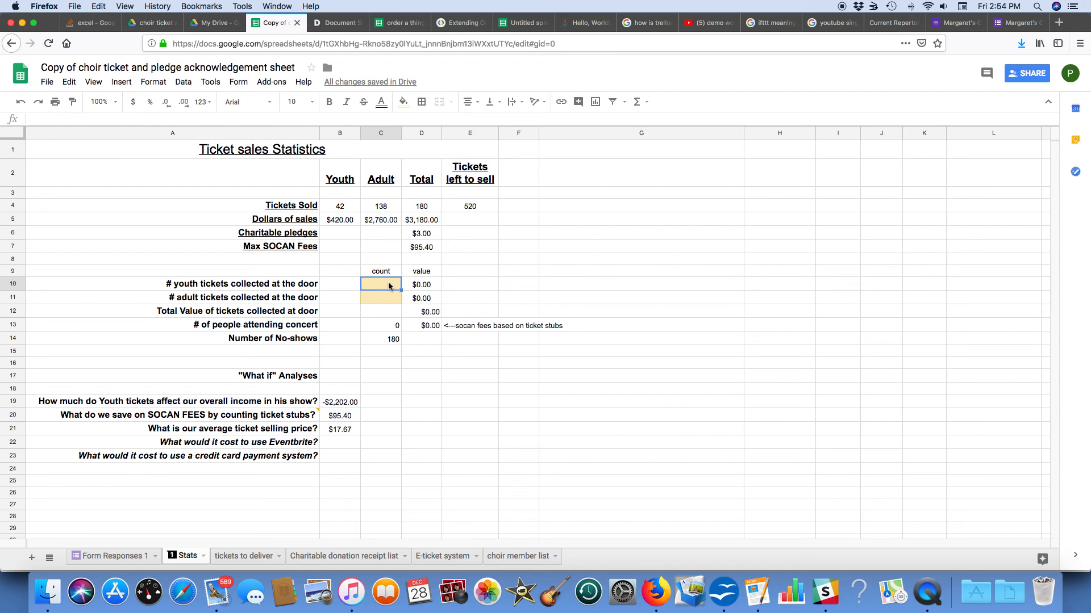
pyautogui.write('40')
pyautogui.press('Return')
pyautogui.write('1')
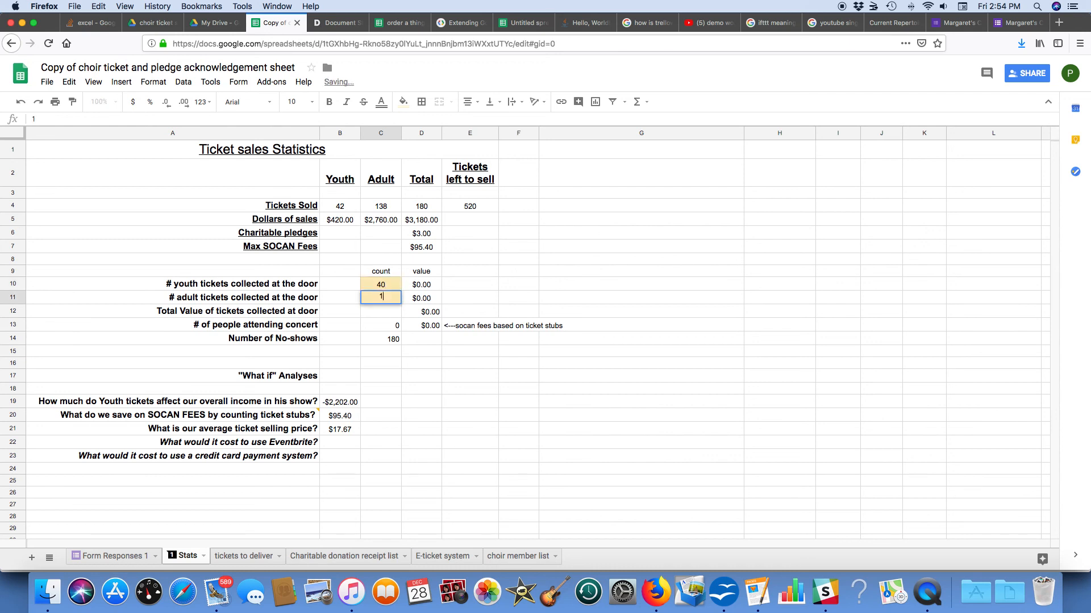
pyautogui.write('36')
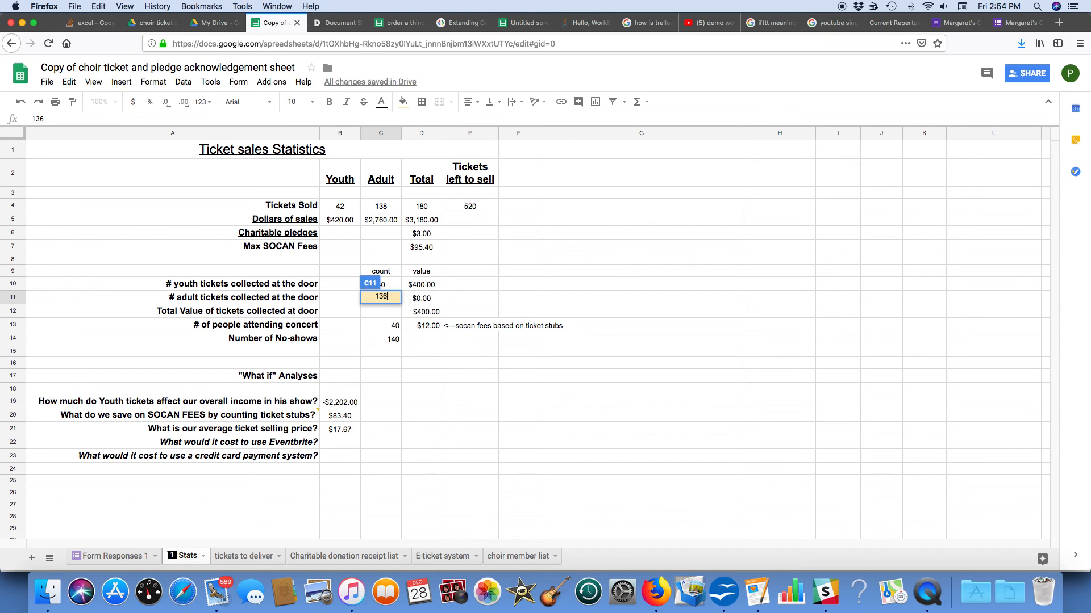
pyautogui.press('Return')
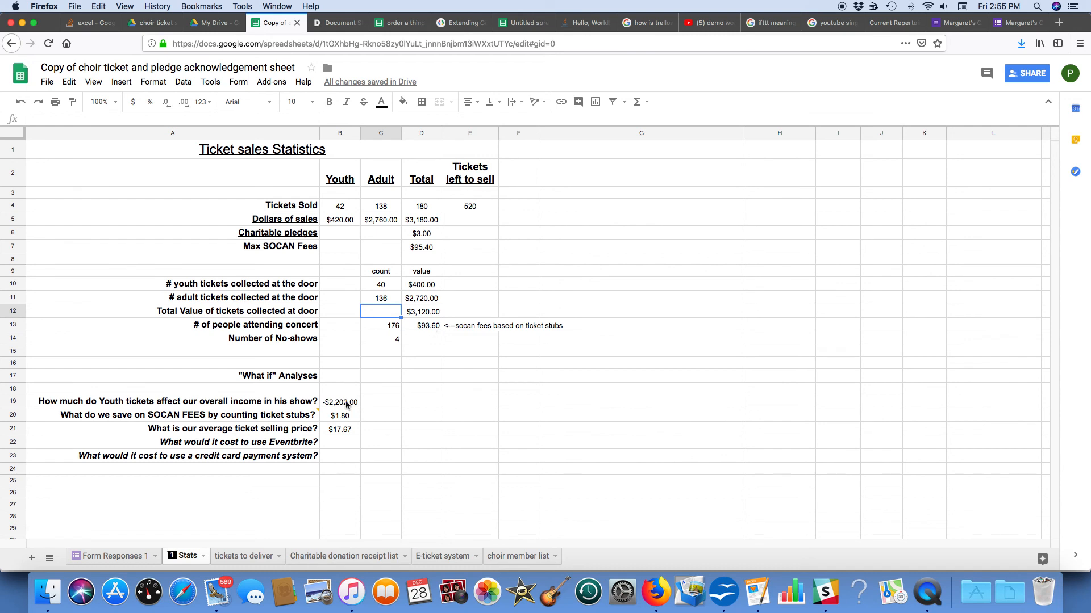
pyautogui.hscroll(5, 346, 404)
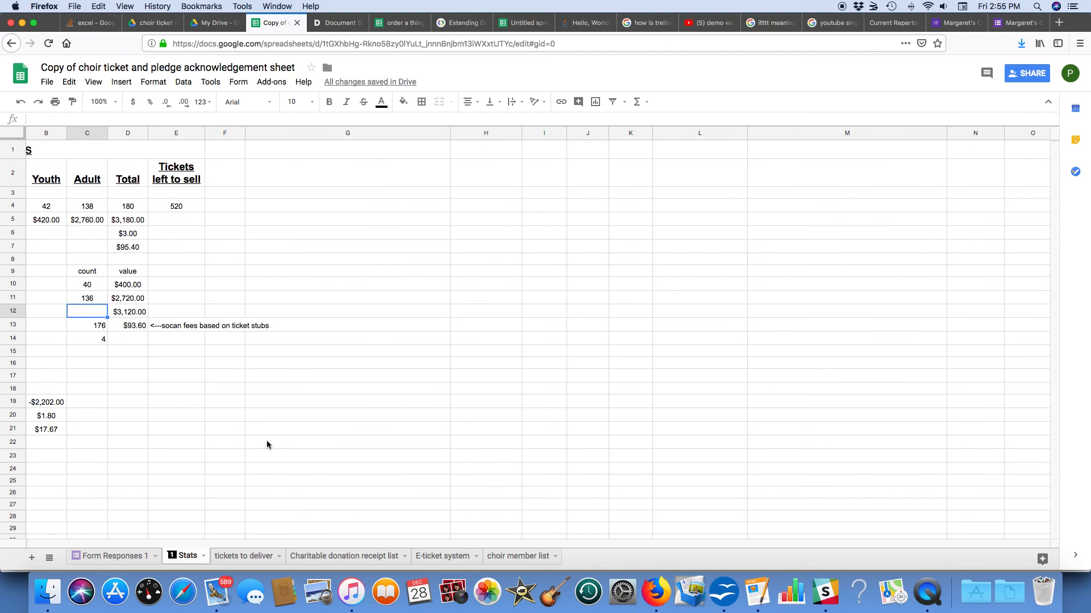
pyautogui.press('Down')
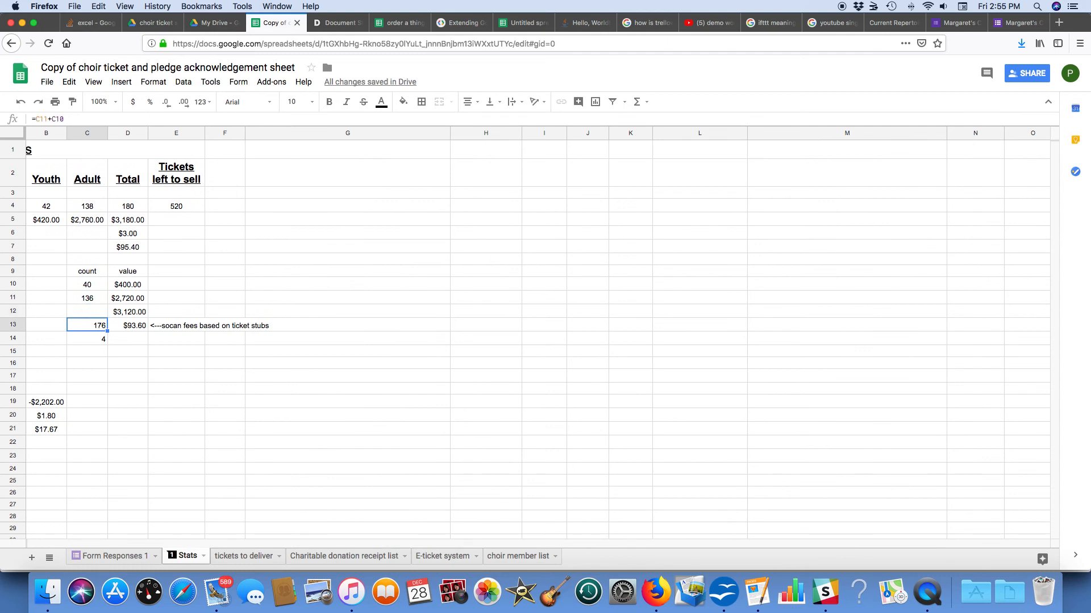
pyautogui.press('Left')
pyautogui.press('Left')
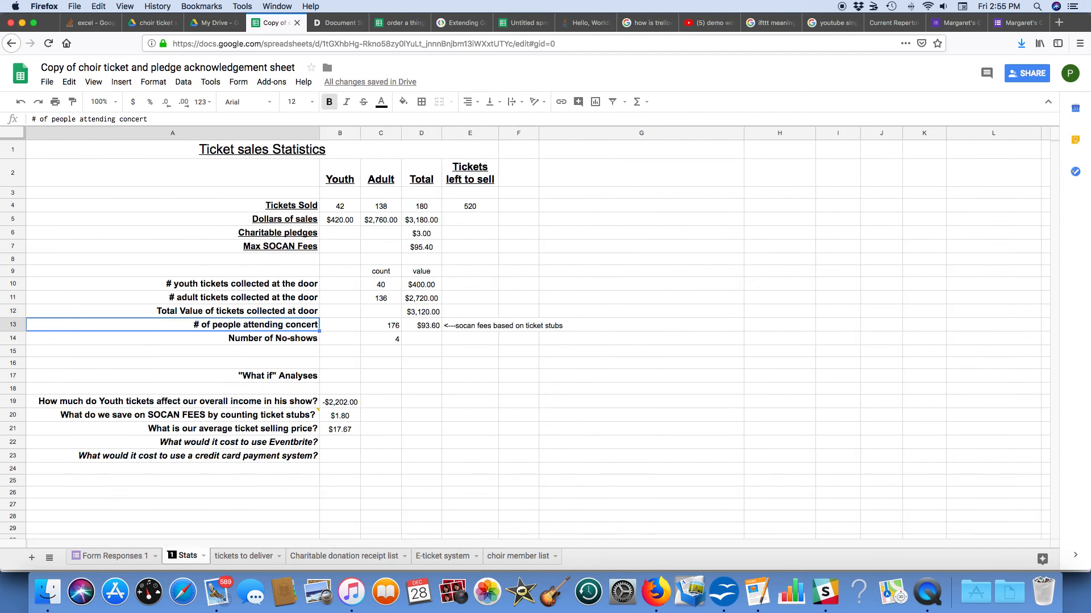
pyautogui.press('Down')
pyautogui.press('Down')
pyautogui.press('Down')
pyautogui.press('Down')
pyautogui.press('Down')
pyautogui.press('Down')
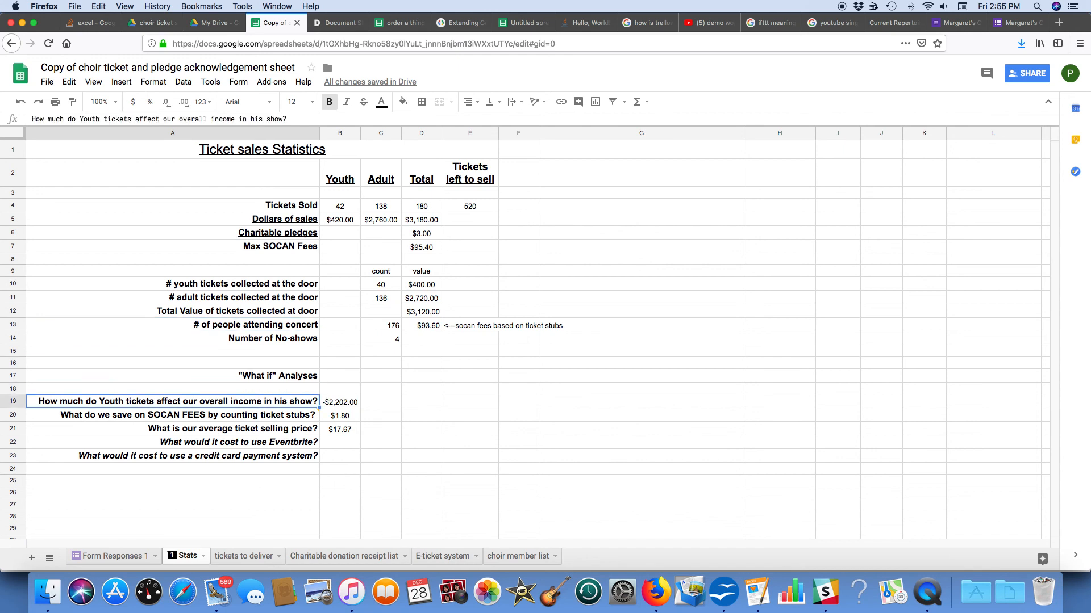
pyautogui.press('Down')
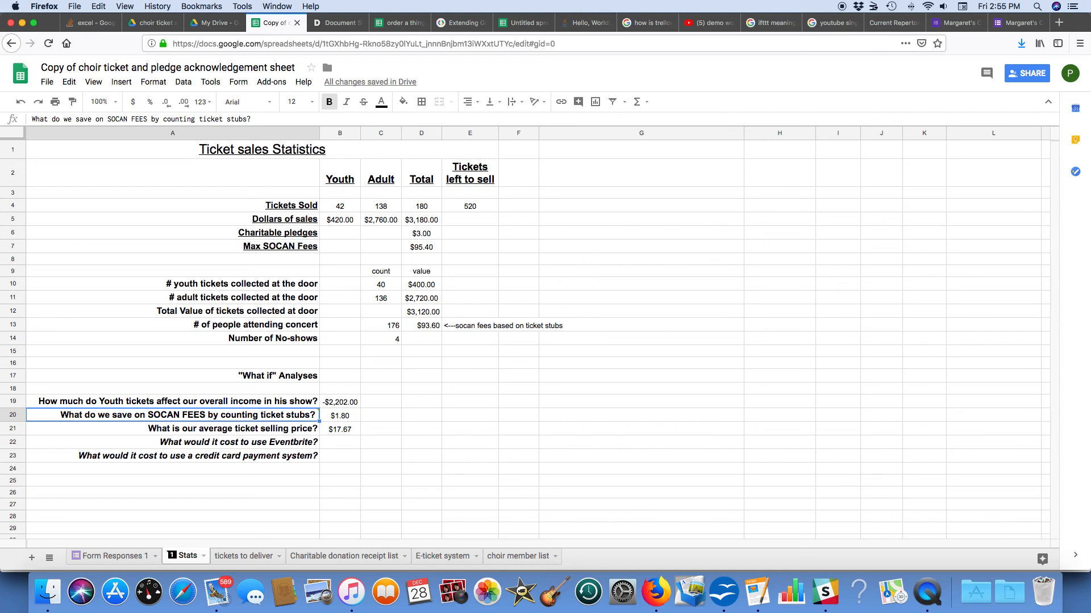
pyautogui.press('Down')
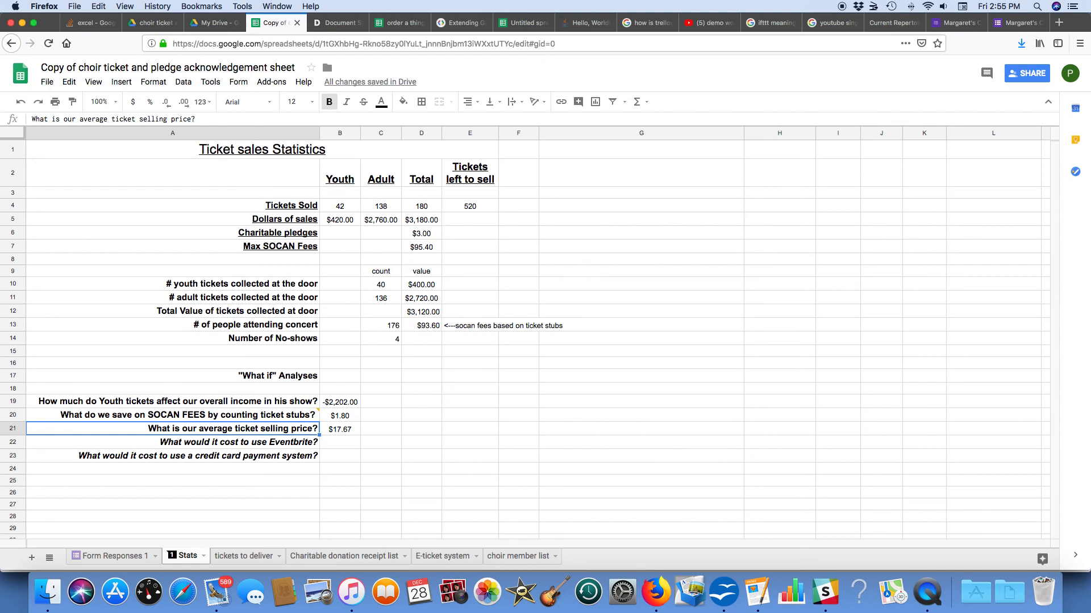
pyautogui.press('Down')
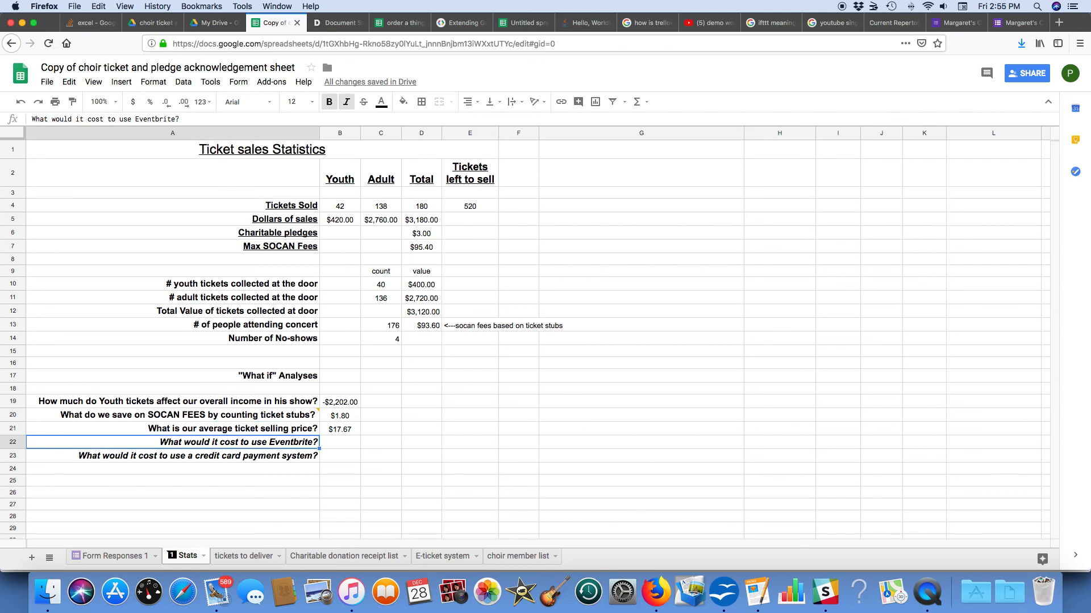
pyautogui.press('Down')
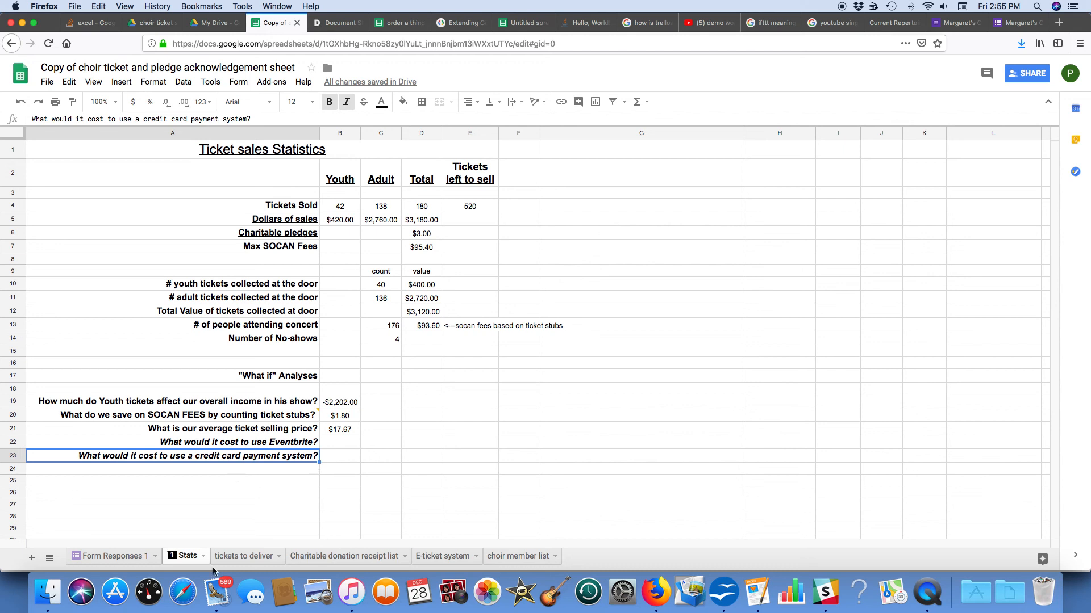
pyautogui.click(215, 599)
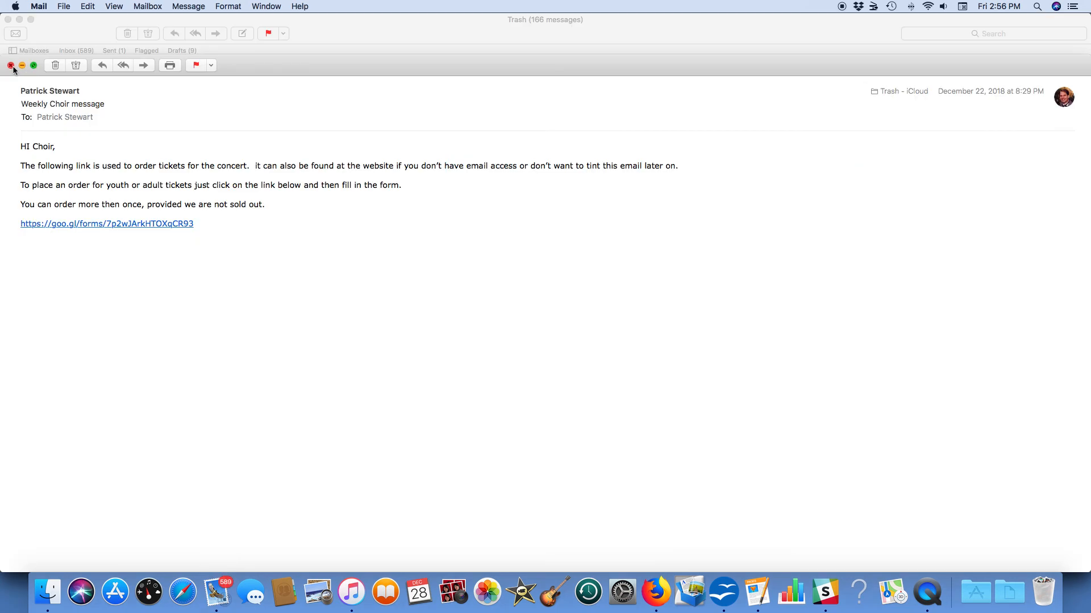
# Step: Open the newest Document Studio acknowledgement from the Inbox and view its attached letter PDF
pyautogui.click(11, 66)
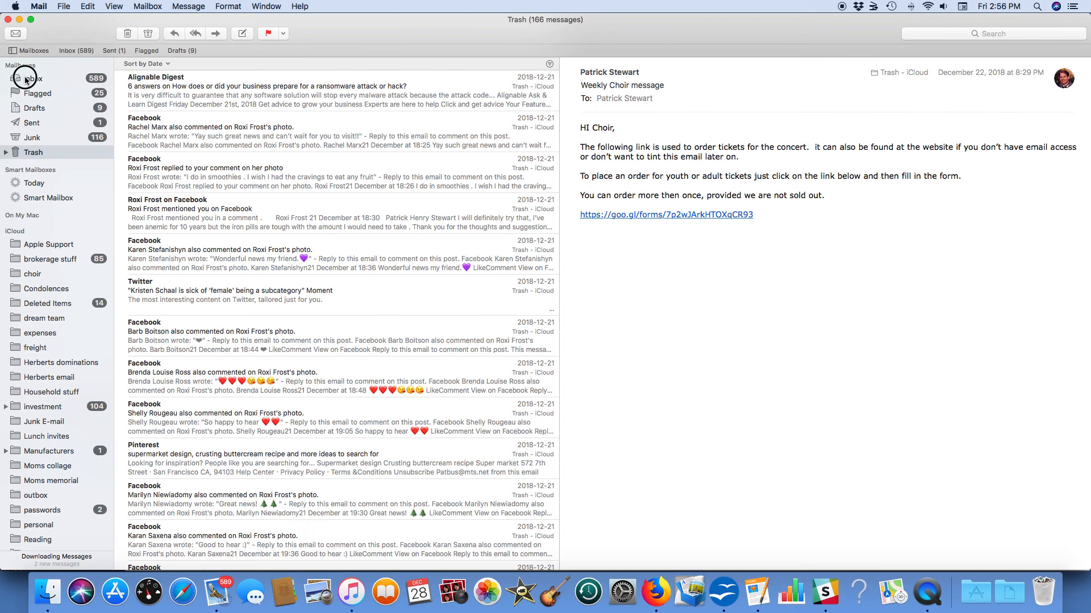
pyautogui.click(26, 80)
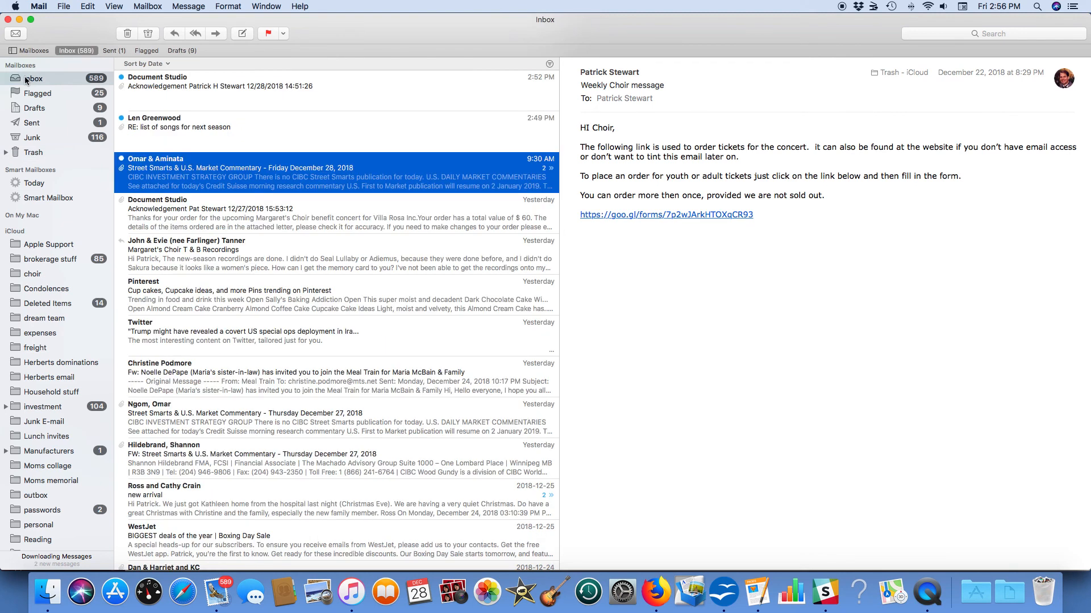
pyautogui.click(173, 89)
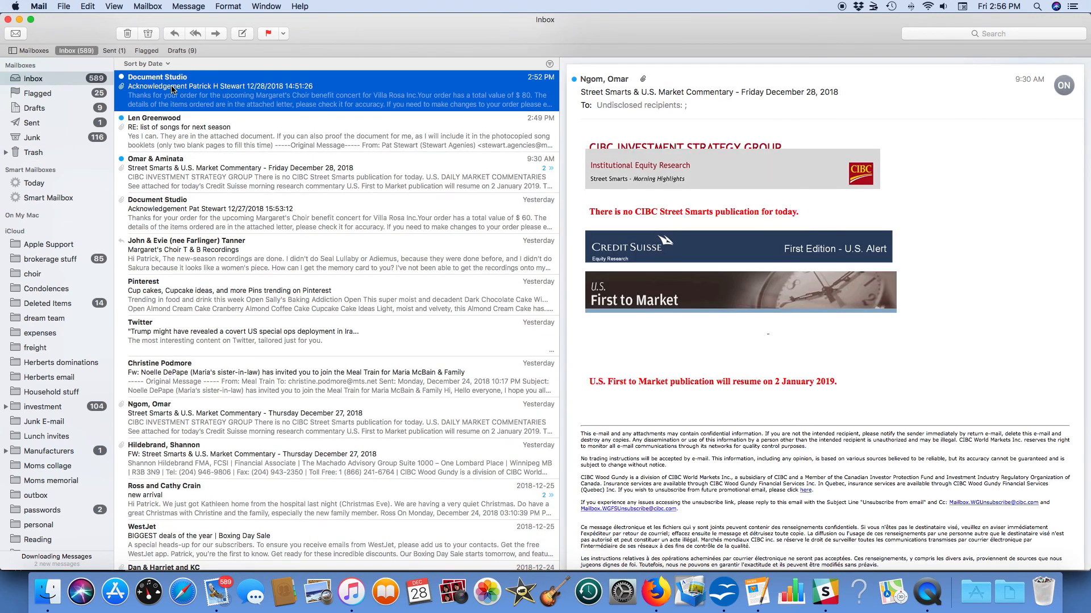
pyautogui.doubleClick(173, 89)
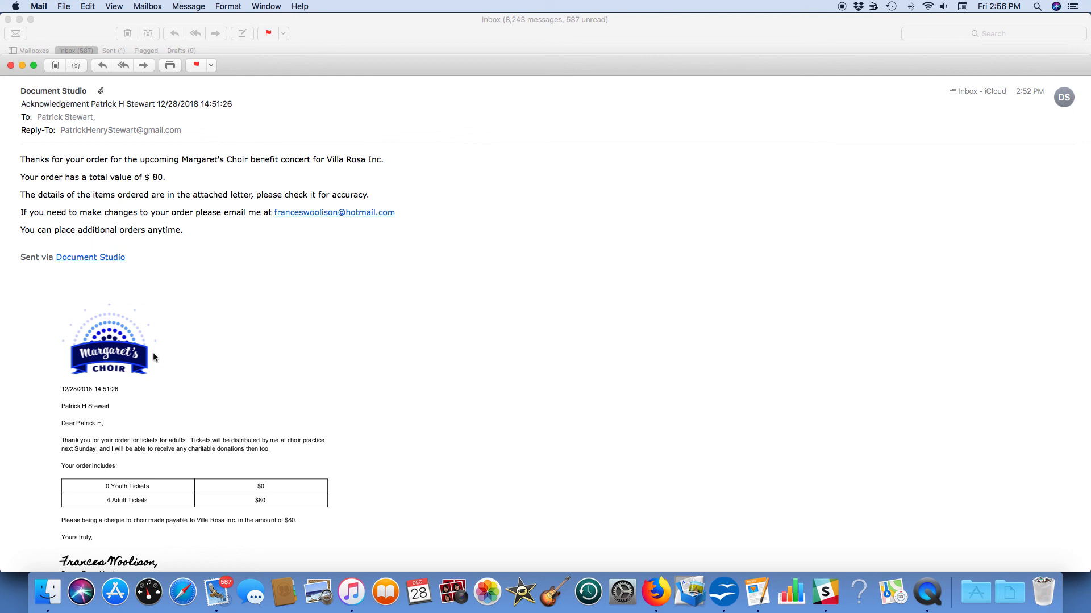
pyautogui.click(122, 367)
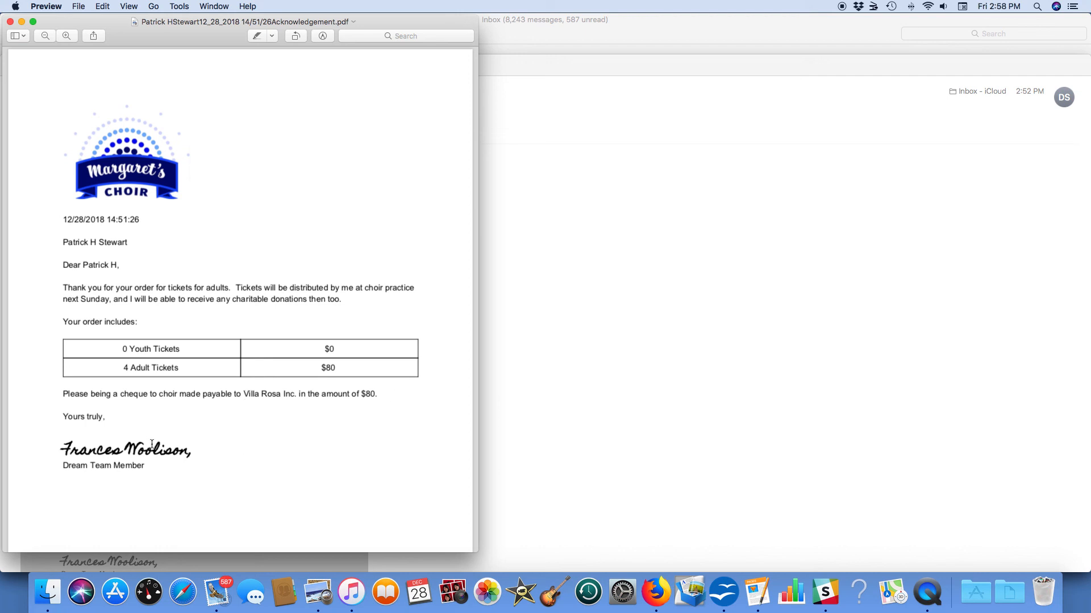
pyautogui.click(10, 22)
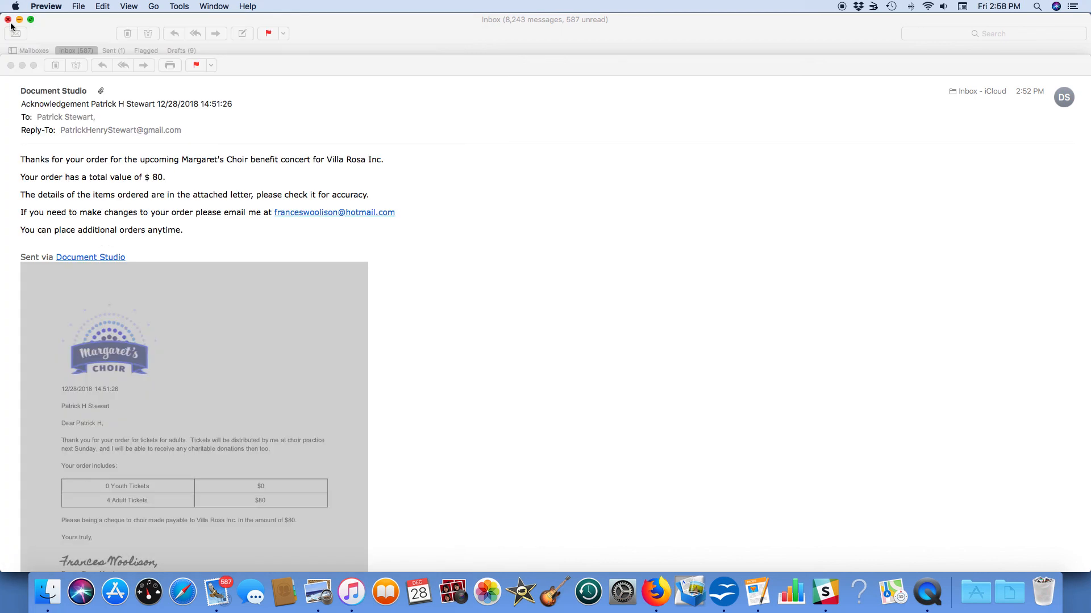